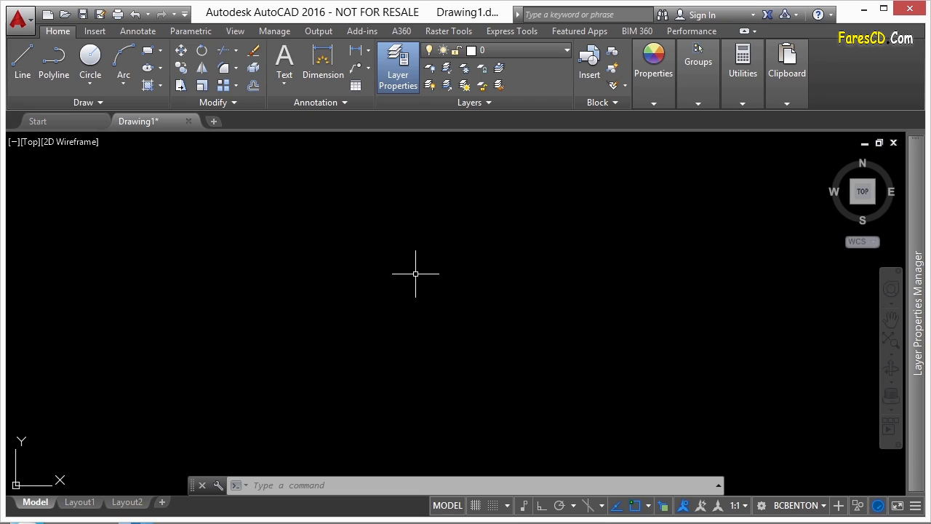
{"action": "mouse_move", "coordinate": [431, 241]}
{"action": "left_mouse_down"}
{"action": "mouse_move", "coordinate": [395, 241]}
{"action": "mouse_move", "coordinate": [499, 259]}
{"action": "mouse_move", "coordinate": [406, 208]}
{"action": "mouse_move", "coordinate": [356, 228]}
{"action": "left_mouse_up"}
{"action": "left_click", "coordinate": [312, 220]}
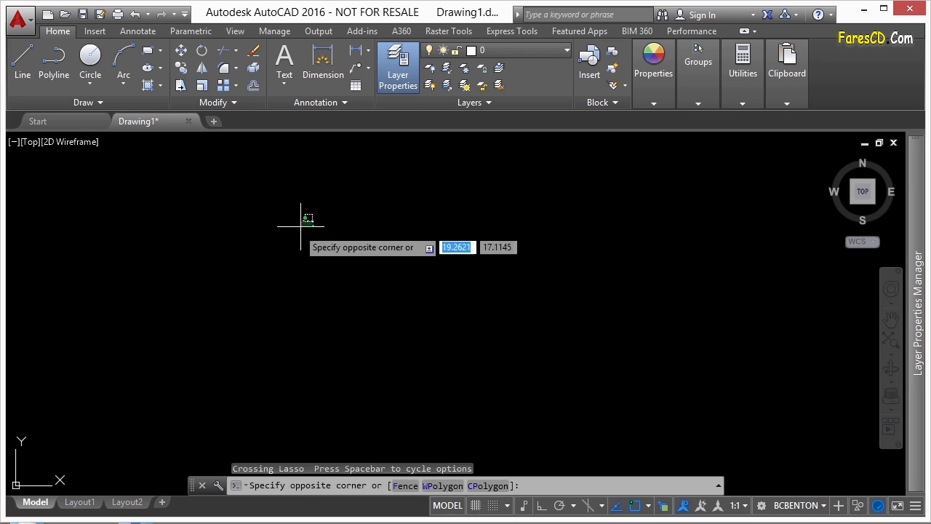
{"action": "left_click", "coordinate": [255, 256]}
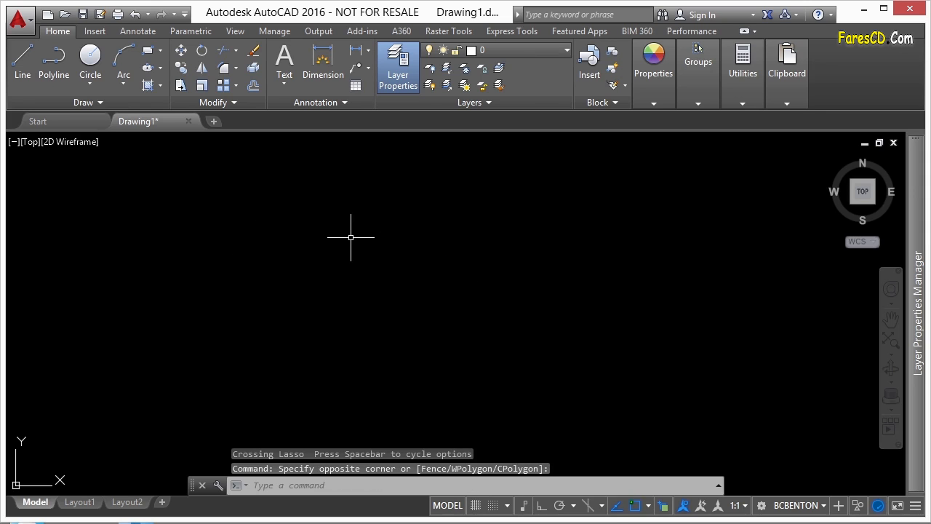
{"action": "type", "text": "e"}
{"action": "key", "text": "Return"}
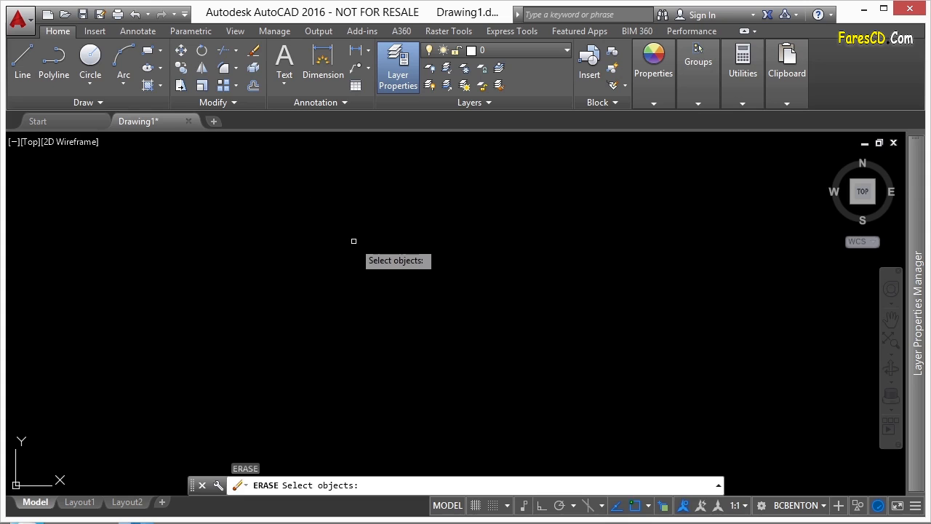
{"action": "key", "text": "Escape"}
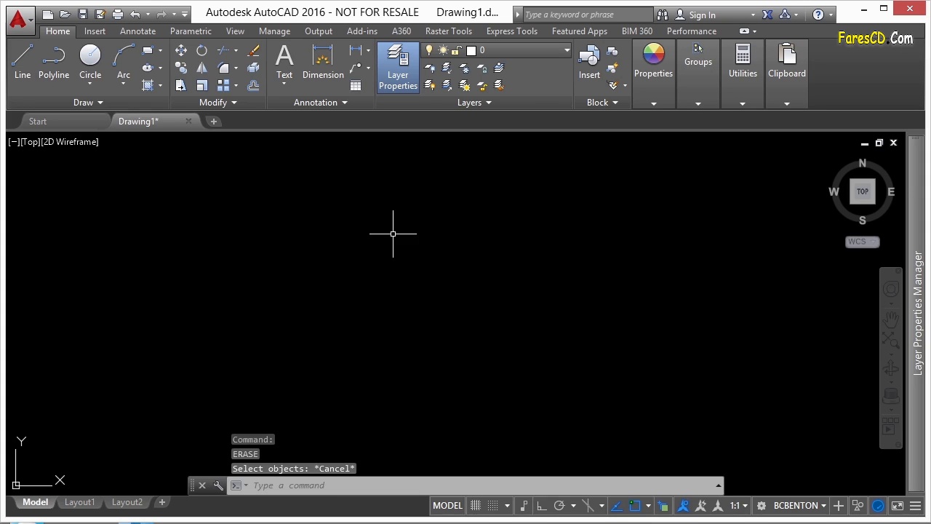
{"action": "mouse_move", "coordinate": [412, 235]}
{"action": "middle_mouse_down"}
{"action": "mouse_move", "coordinate": [348, 249]}
{"action": "mouse_move", "coordinate": [524, 197]}
{"action": "mouse_move", "coordinate": [322, 260]}
{"action": "mouse_move", "coordinate": [425, 255]}
{"action": "middle_mouse_up"}
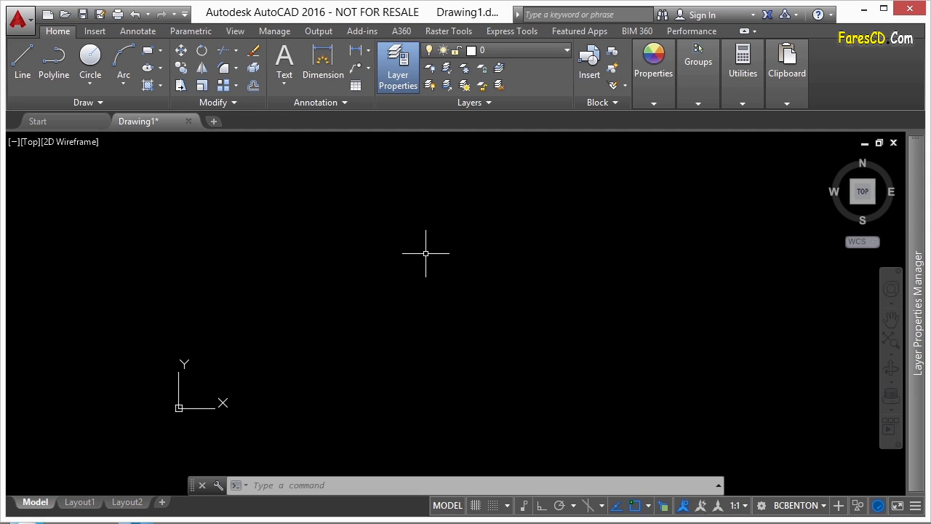
- Open the Right-Click Customization settings from the user preferences in Options
{"action": "type", "text": "options"}
{"action": "key", "text": "Return"}
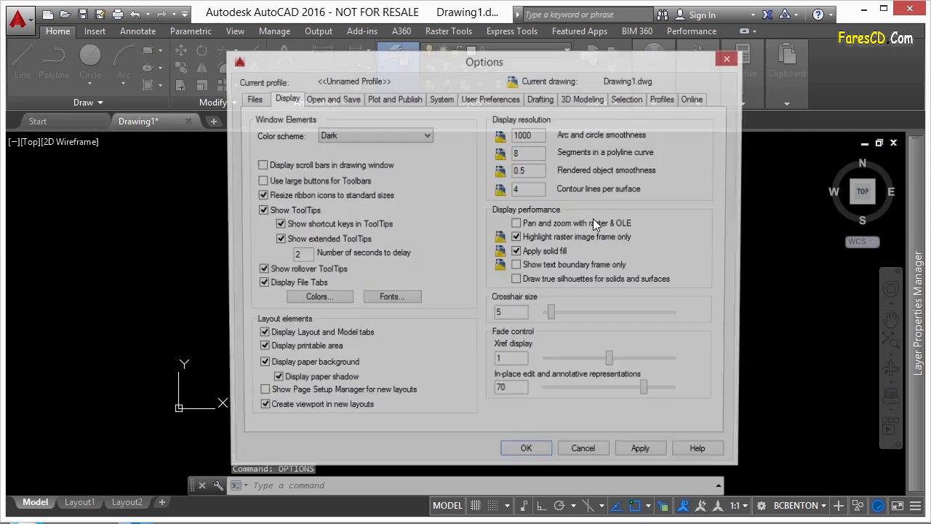
{"action": "left_click", "coordinate": [484, 100]}
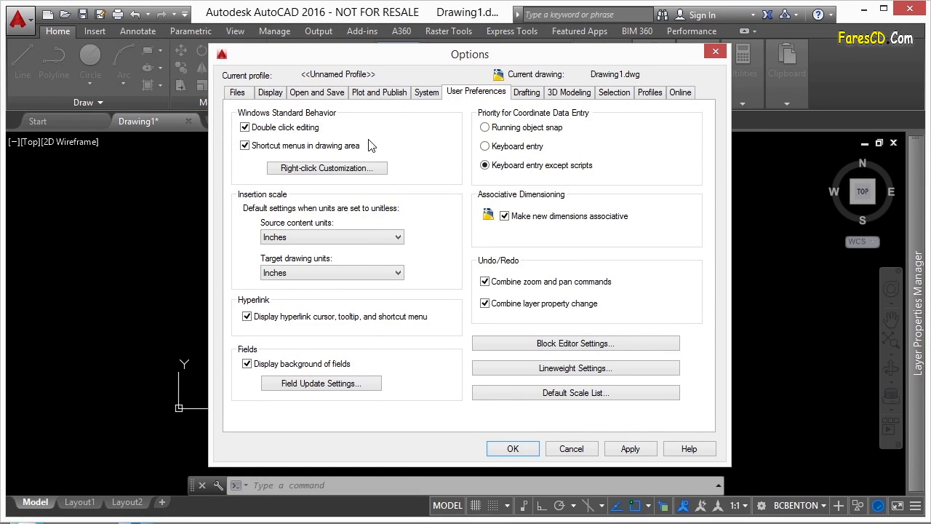
{"action": "left_click", "coordinate": [329, 169]}
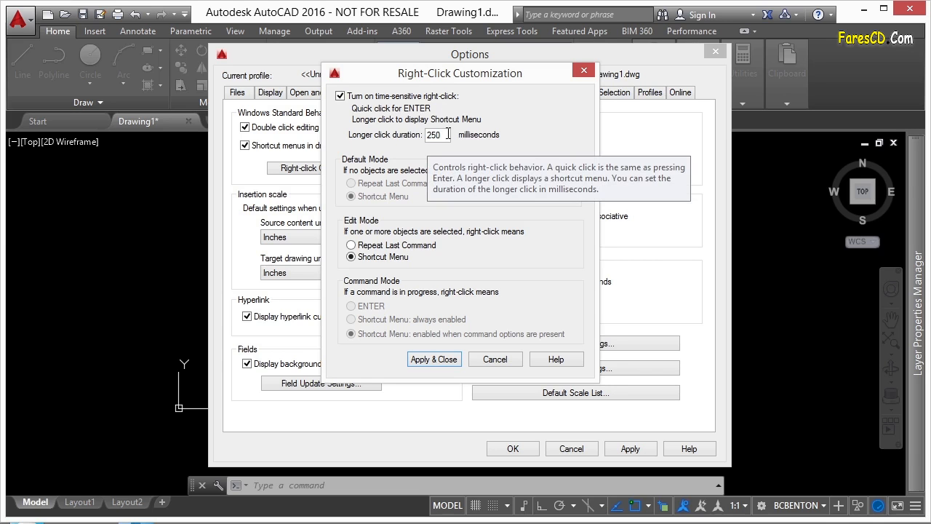
- Turn off time-sensitive right-click and try Repeat Last Command as the default mode before reselecting Shortcut Menu
{"action": "left_click", "coordinate": [339, 95]}
{"action": "left_click", "coordinate": [394, 185]}
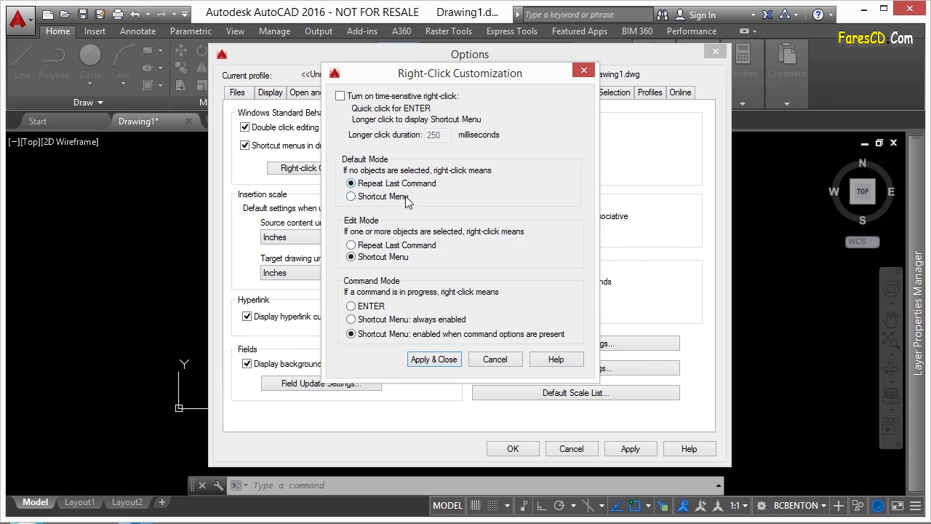
{"action": "left_click", "coordinate": [393, 203]}
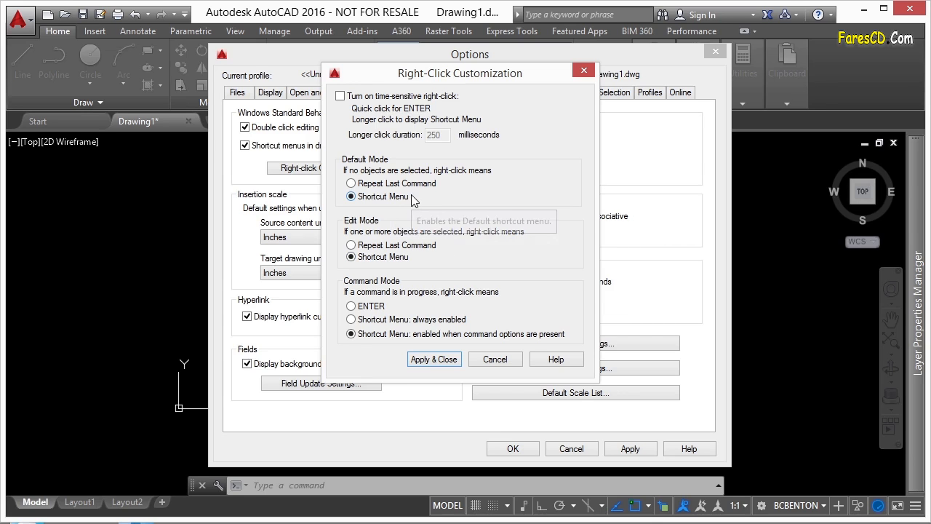
- Turn on time-sensitive right-click, apply the right-click customization and accept the options
{"action": "left_click", "coordinate": [340, 96]}
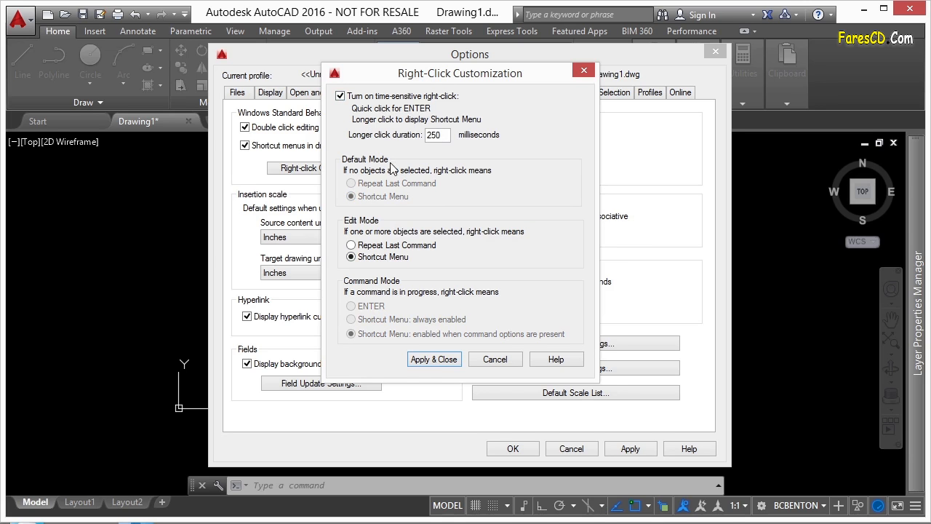
{"action": "left_click", "coordinate": [412, 358]}
{"action": "left_click", "coordinate": [524, 449]}
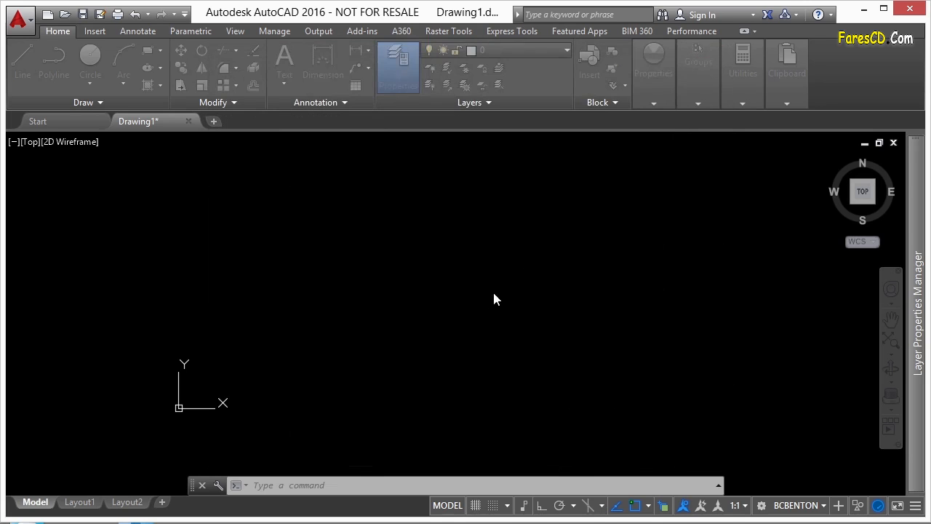
- Draw a single slightly rising, nearly horizontal line across the middle of the drawing area
{"action": "type", "text": "l"}
{"action": "key", "text": "Return"}
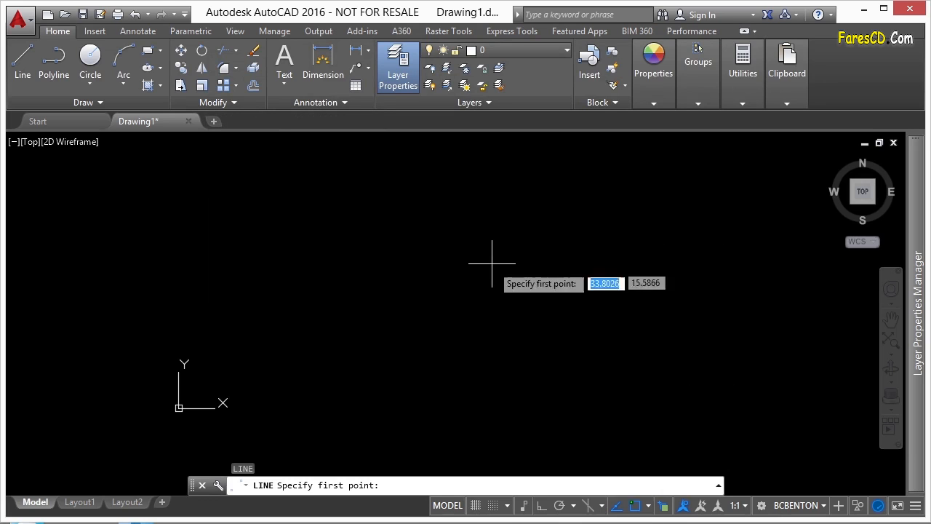
{"action": "left_click", "coordinate": [318, 241]}
{"action": "left_click", "coordinate": [513, 228]}
{"action": "right_click", "coordinate": [528, 273]}
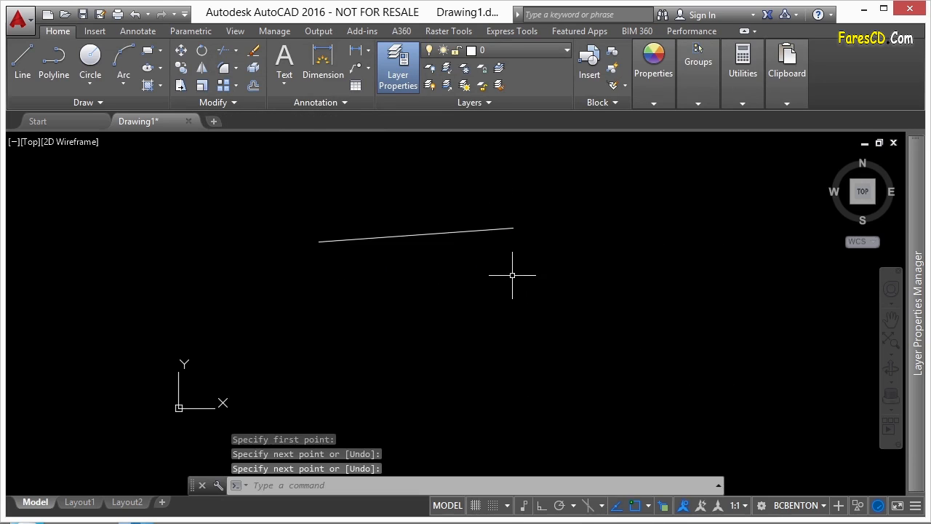
- Repeat the Line command to draw a steep second line crossing the nearly horizontal one
{"action": "right_click", "coordinate": [492, 277]}
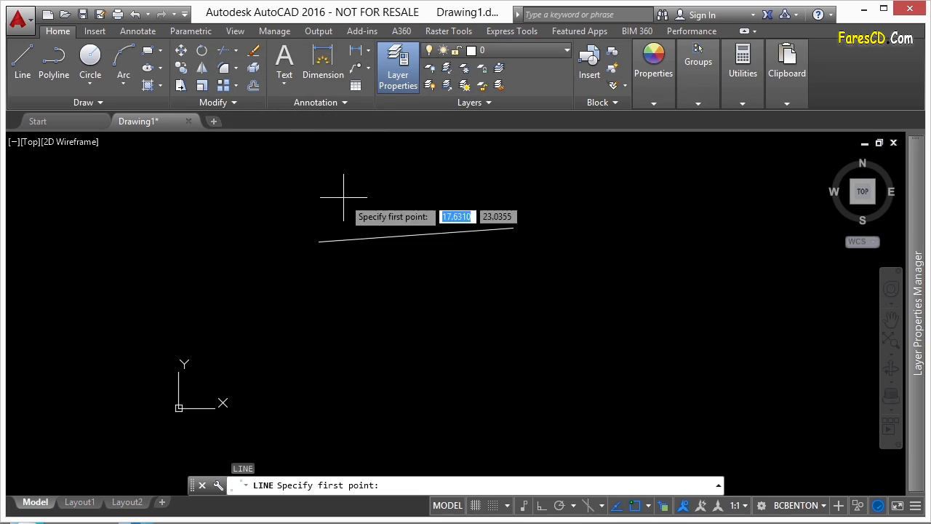
{"action": "left_click", "coordinate": [386, 320]}
{"action": "left_click", "coordinate": [417, 171]}
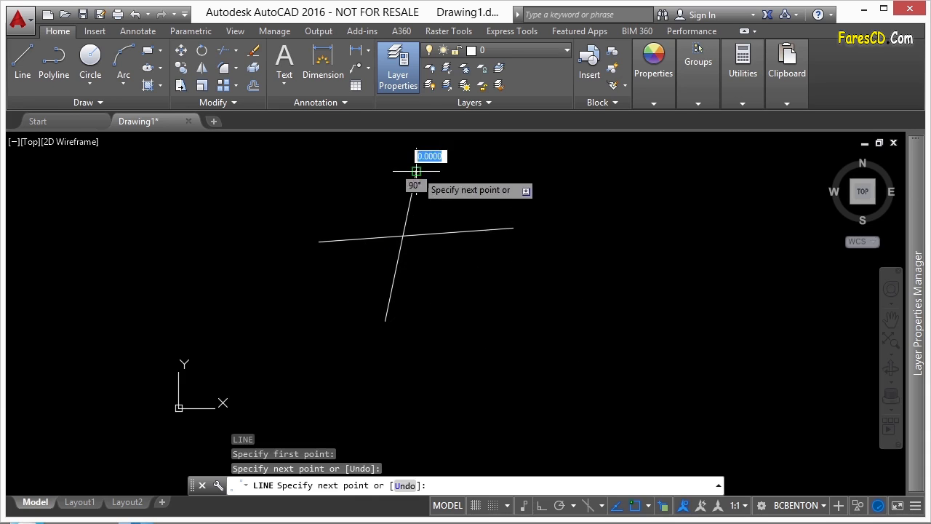
{"action": "key", "text": "Escape"}
{"action": "key", "text": "Escape"}
{"action": "key", "text": "Escape"}
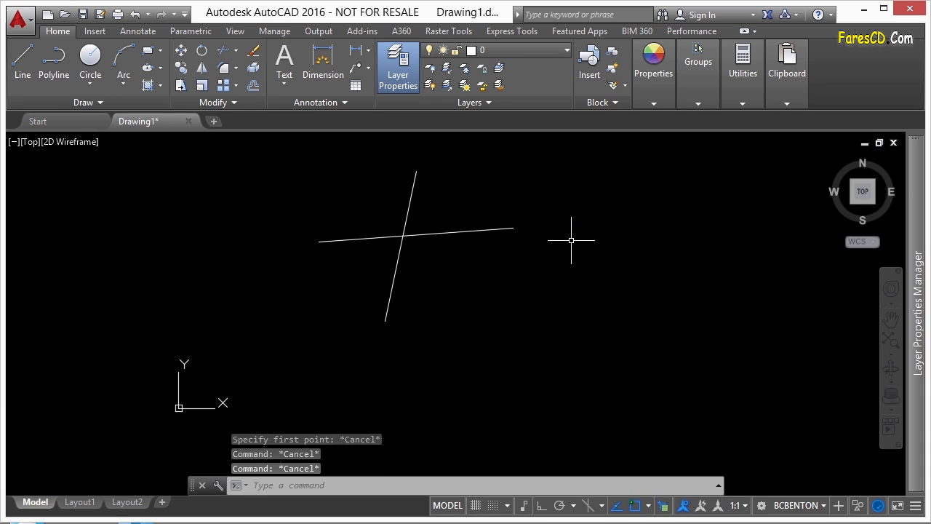
- View the default shortcut menu for the empty drawing area with no objects selected, then dismiss it
{"action": "right_click", "coordinate": [571, 240]}
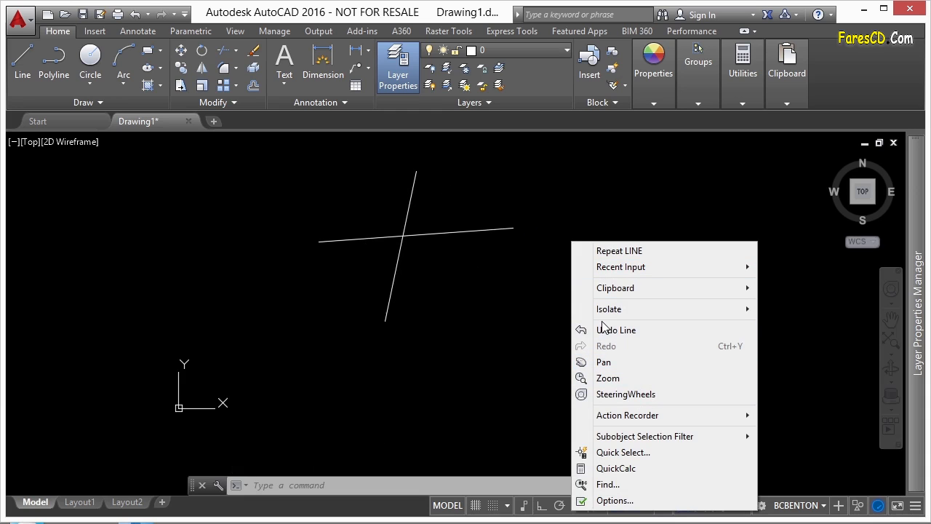
{"action": "key", "text": "Escape"}
{"action": "key", "text": "Escape"}
{"action": "key", "text": "Escape"}
- Draw a third line from below the nearly horizontal line to its right end, using the Endpoint snap override
{"action": "type", "text": "l"}
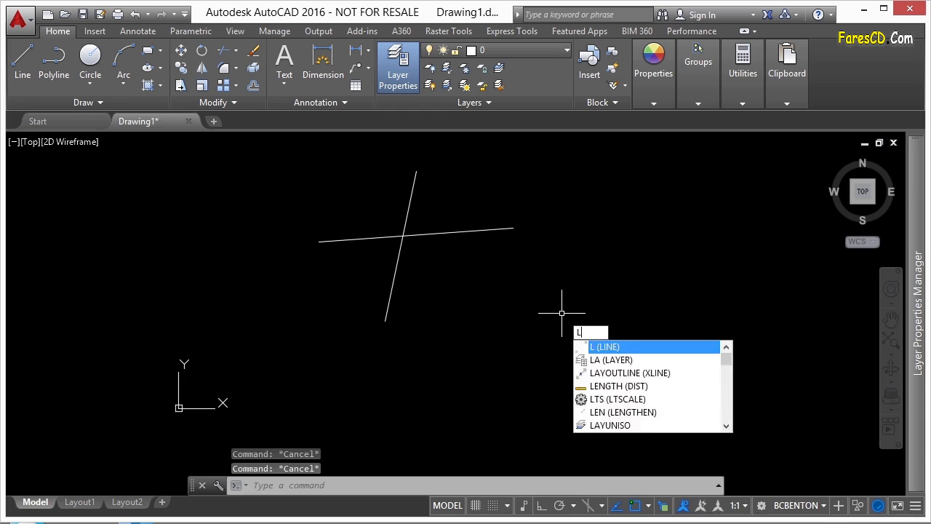
{"action": "key", "text": "Return"}
{"action": "left_click", "coordinate": [470, 285]}
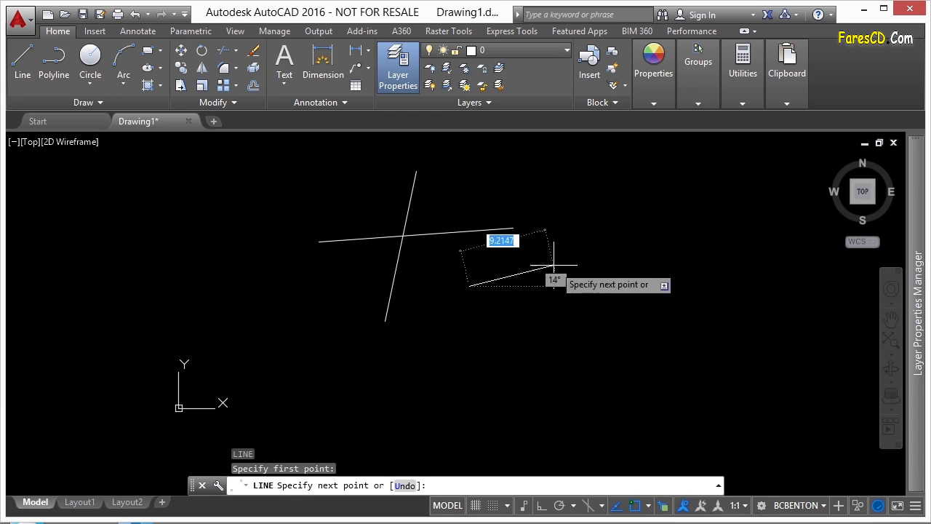
{"action": "right_click", "coordinate": [603, 247]}
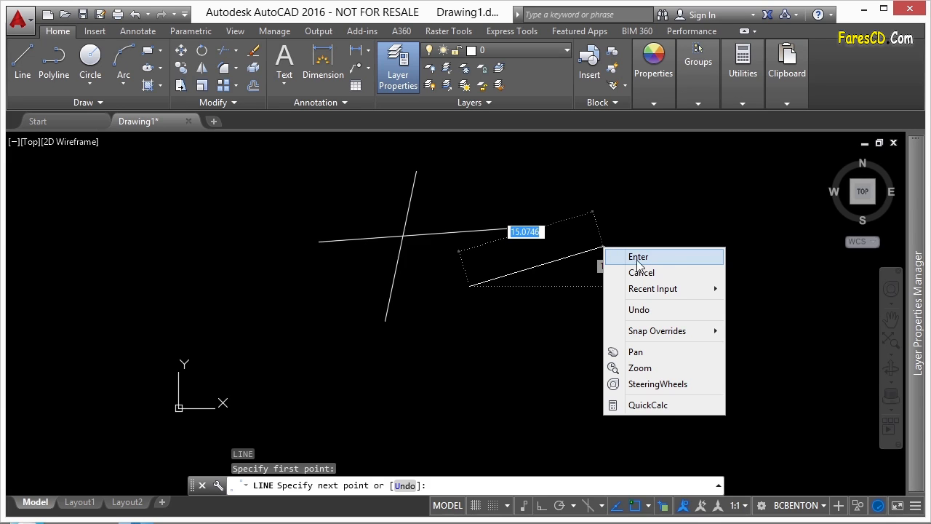
{"action": "mouse_move", "coordinate": [677, 289]}
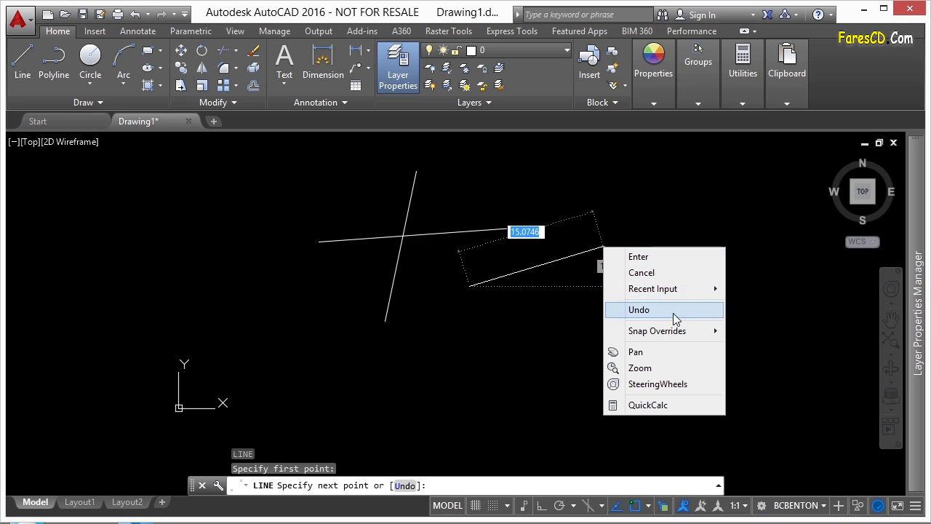
{"action": "mouse_move", "coordinate": [676, 333]}
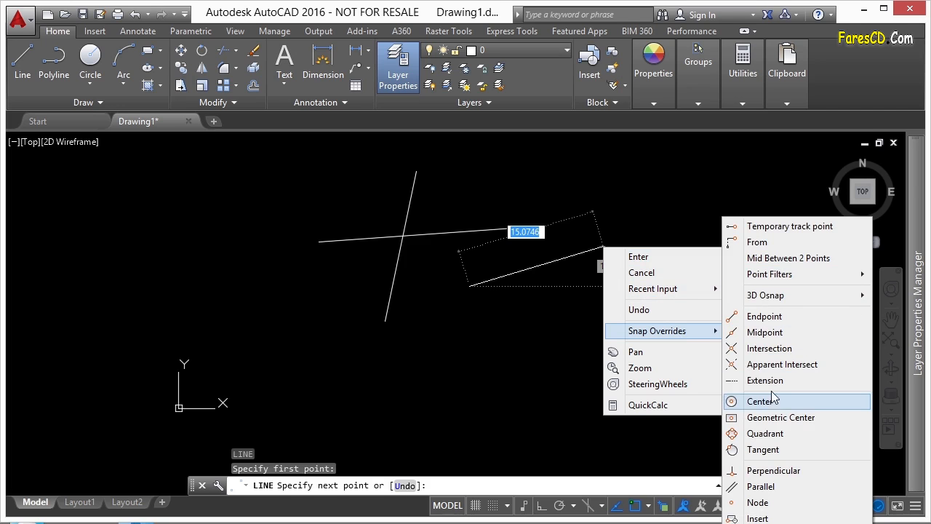
{"action": "left_click", "coordinate": [763, 316]}
{"action": "left_click", "coordinate": [513, 230]}
{"action": "key", "text": "Return"}
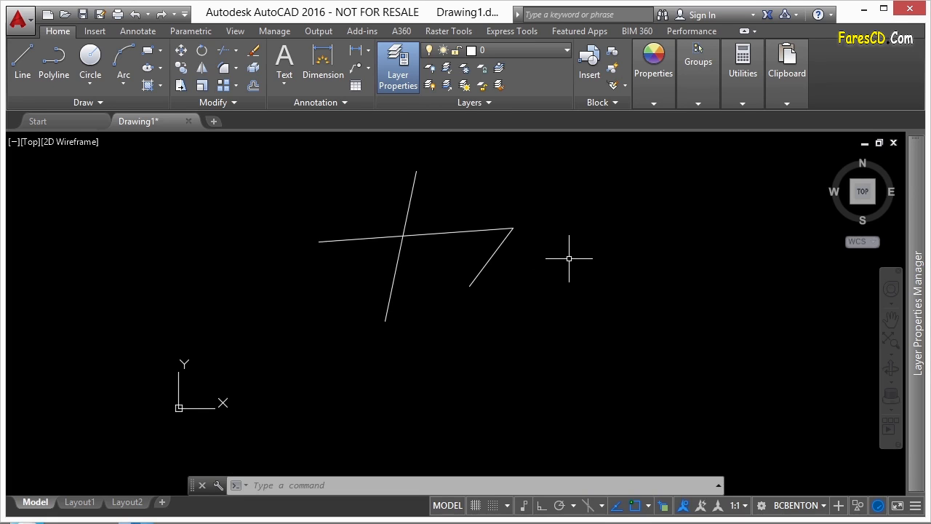
- Open the Customize User Interface editor with the CUI command and expand the Mouse Buttons node
{"action": "type", "text": "CUI"}
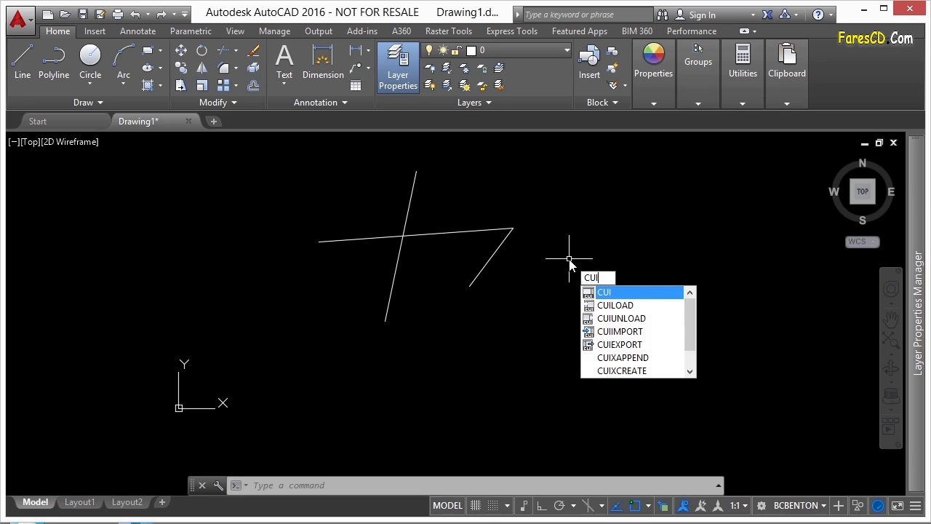
{"action": "key", "text": "Return"}
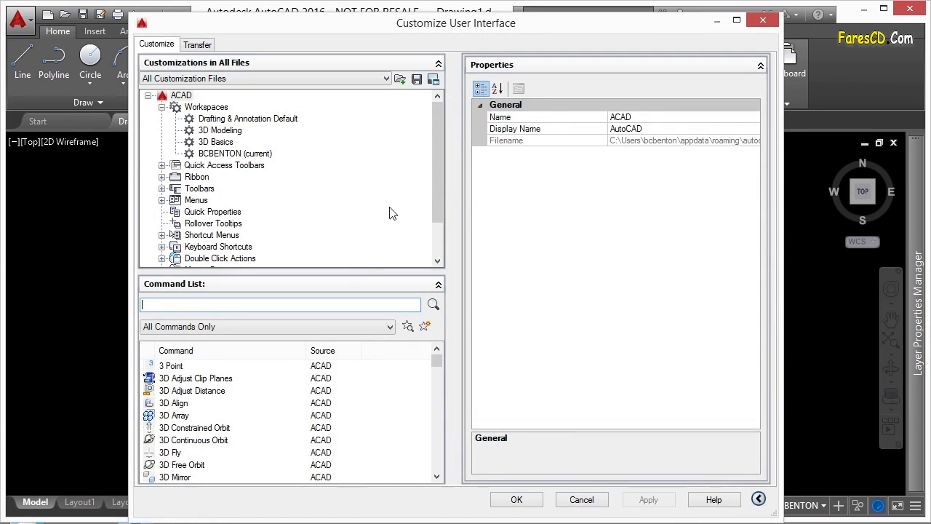
{"action": "left_click_drag", "start_coordinate": [442, 140], "coordinate": [440, 156]}
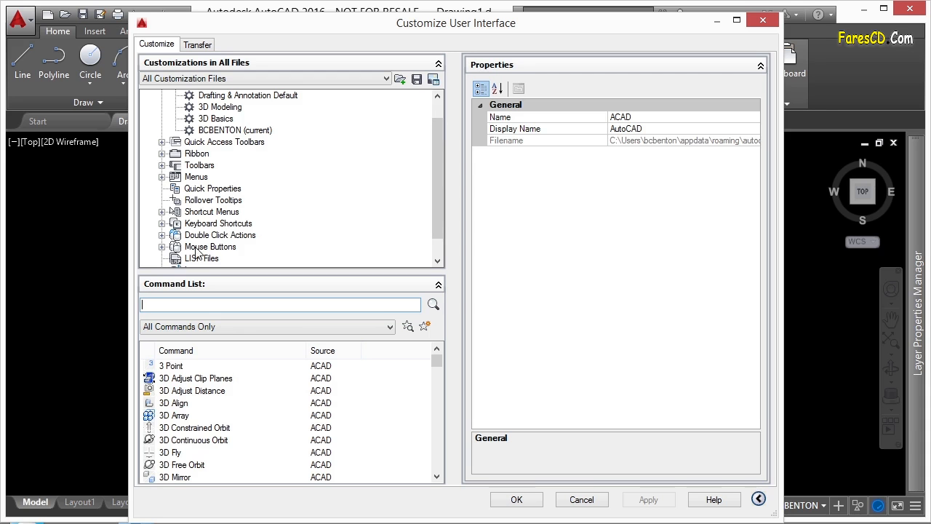
{"action": "left_click", "coordinate": [217, 248]}
{"action": "left_click", "coordinate": [162, 246]}
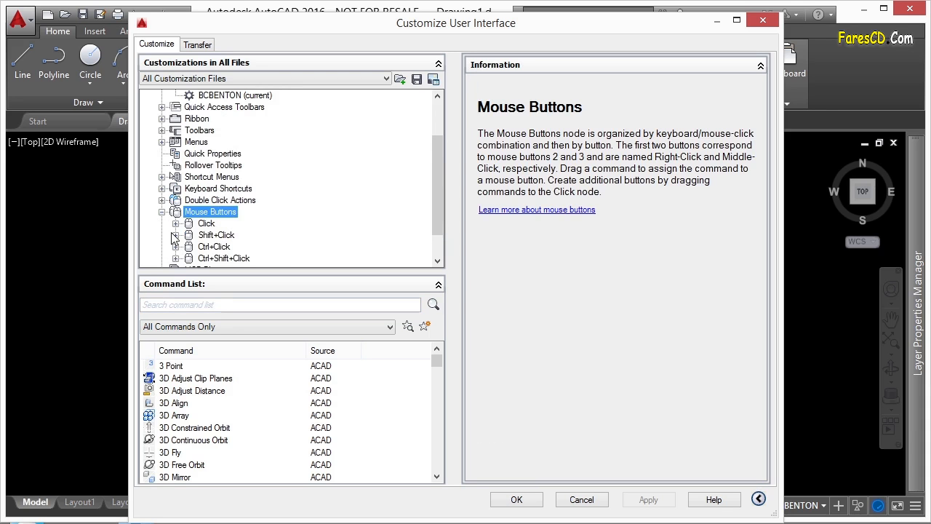
{"action": "scroll", "coordinate": [184, 218], "scroll_direction": "down", "scroll_amount": 1}
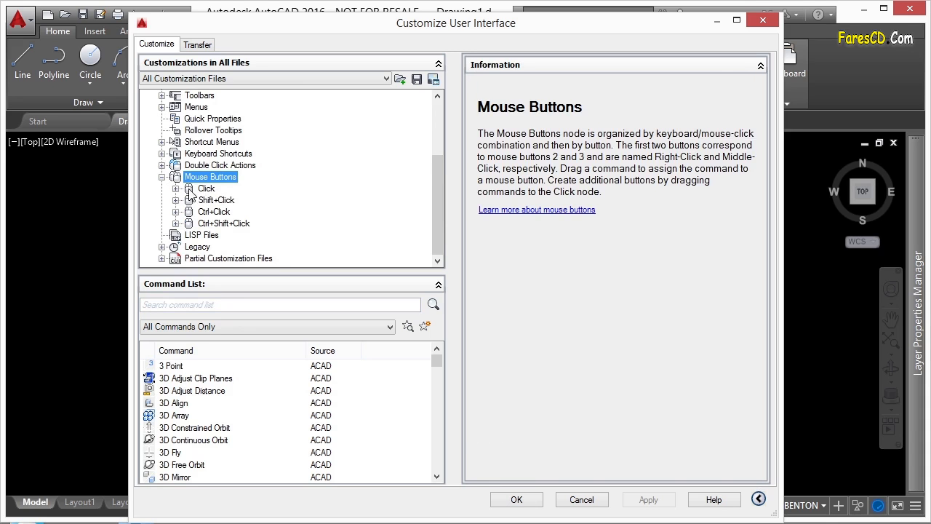
- Expand the Click mouse-button node and examine the properties of Button 2: Grips Menu, Button 3: Snap Menu and Button 4: Cancel
{"action": "left_click", "coordinate": [206, 189]}
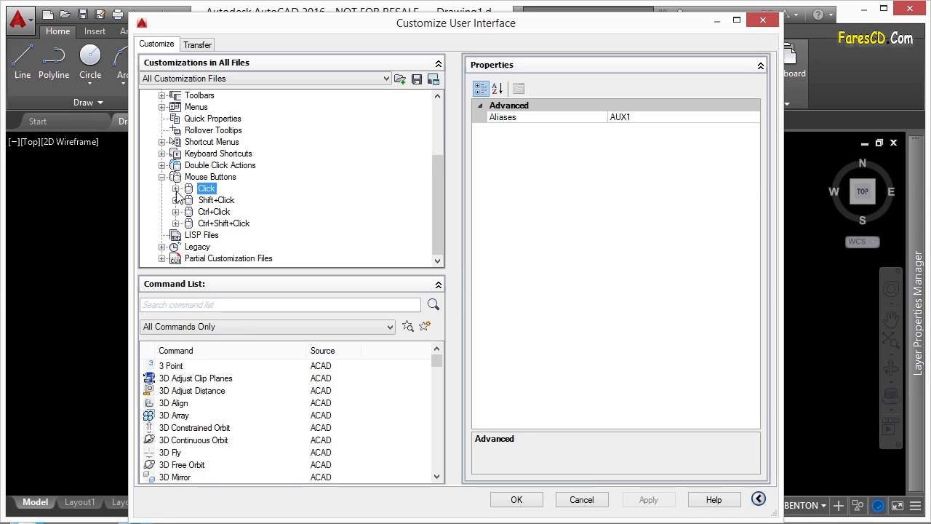
{"action": "left_click", "coordinate": [175, 188]}
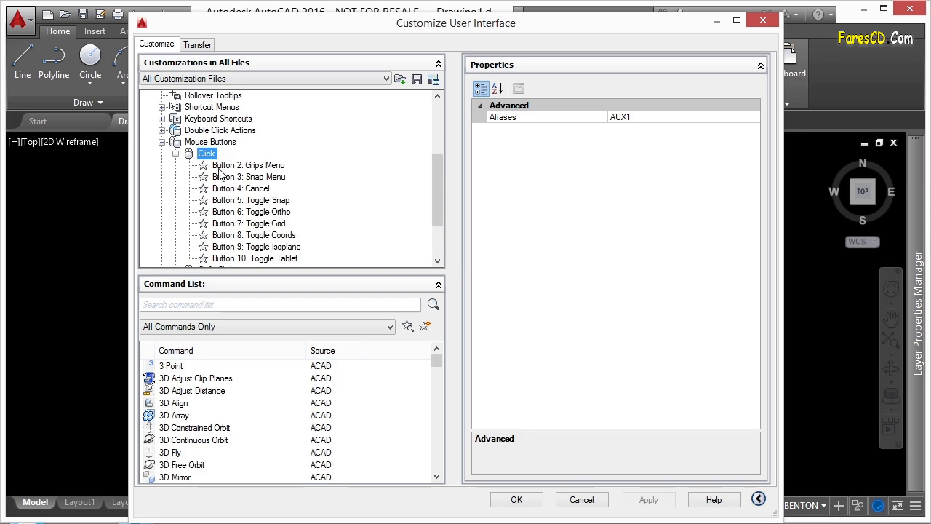
{"action": "scroll", "coordinate": [440, 183], "scroll_direction": "down", "scroll_amount": 1}
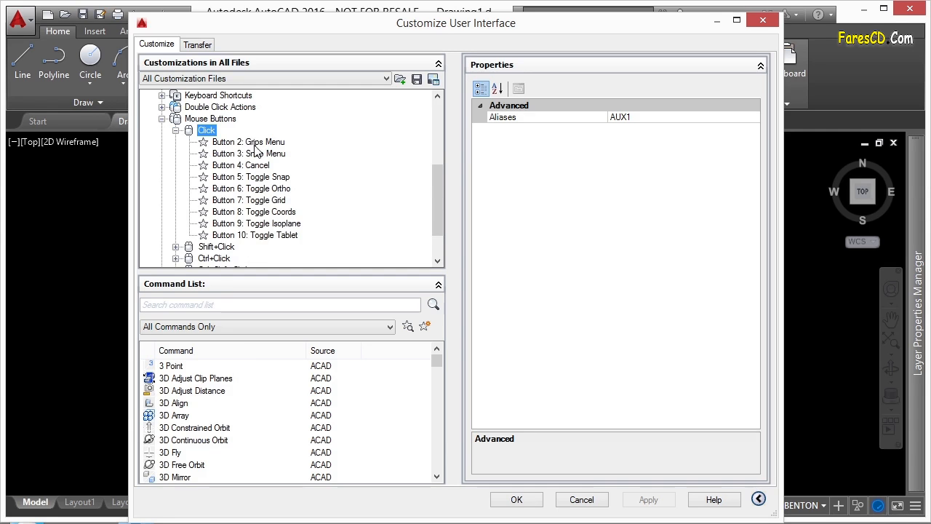
{"action": "left_click", "coordinate": [254, 144]}
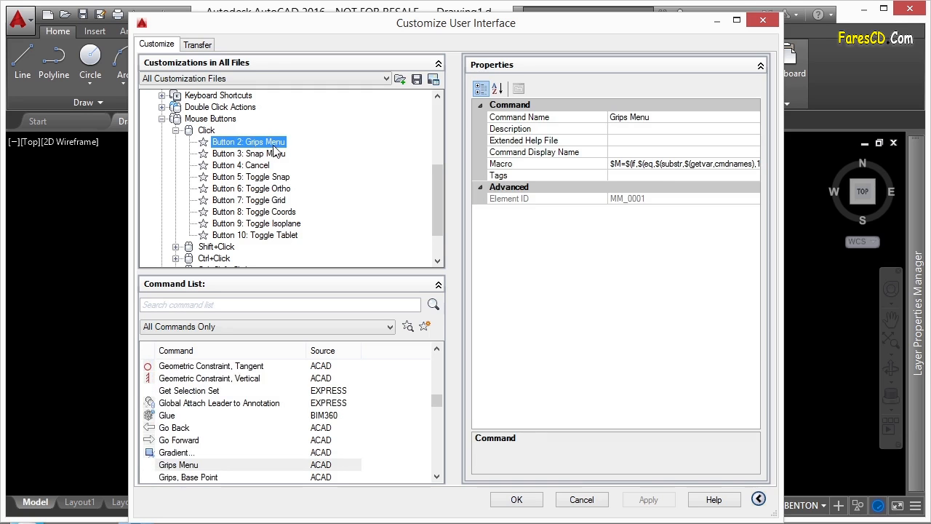
{"action": "left_click", "coordinate": [278, 155]}
{"action": "left_click", "coordinate": [264, 167]}
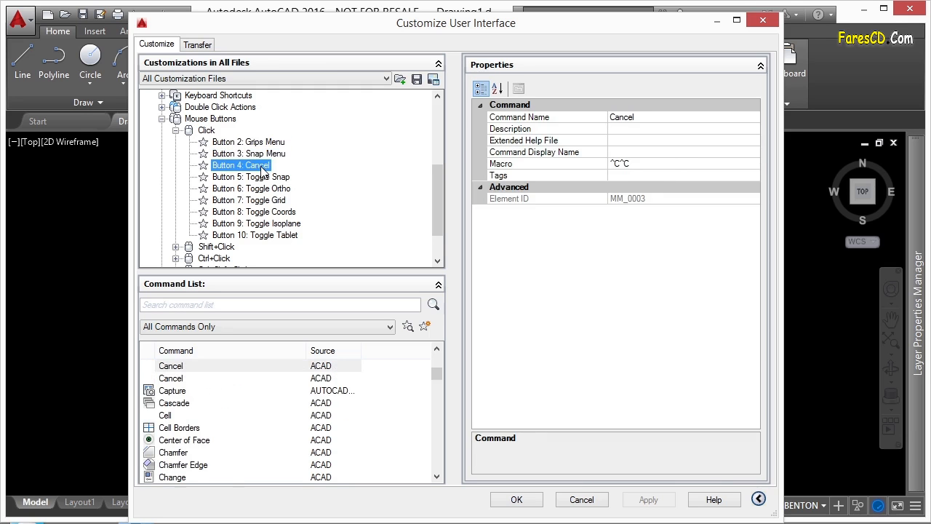
{"action": "left_click", "coordinate": [275, 144]}
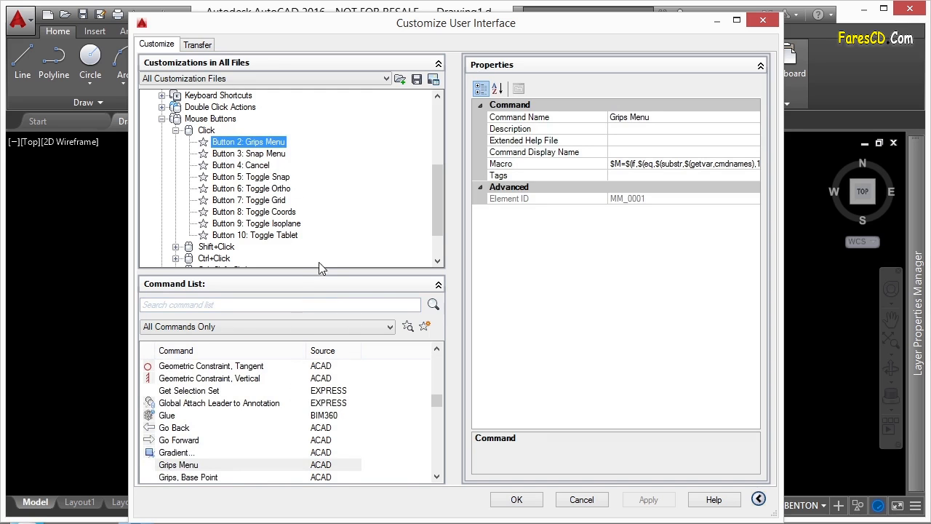
- Assign the Grips Menu command from the command list to Button 2 under the Click mouse-button node
{"action": "left_click", "coordinate": [188, 467]}
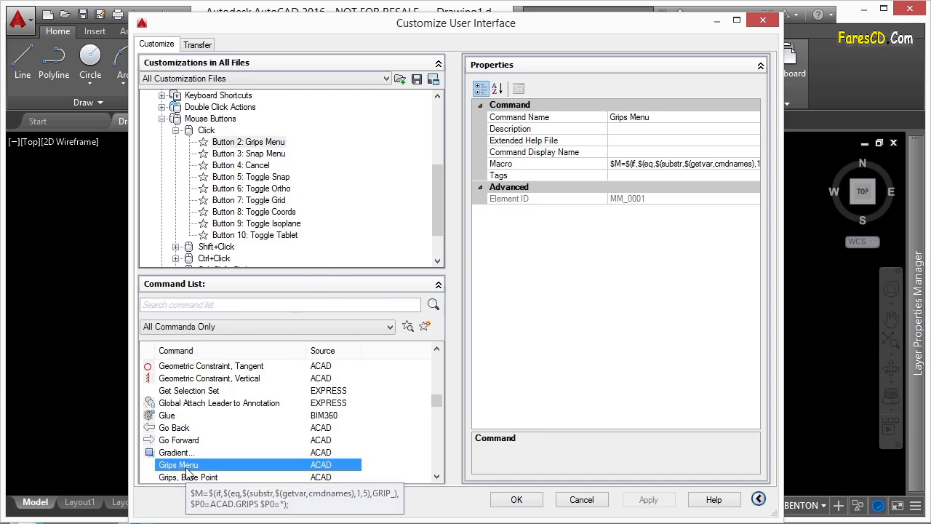
{"action": "mouse_move", "coordinate": [188, 471]}
{"action": "left_mouse_down"}
{"action": "mouse_move", "coordinate": [276, 109]}
{"action": "mouse_move", "coordinate": [305, 253]}
{"action": "left_mouse_up"}
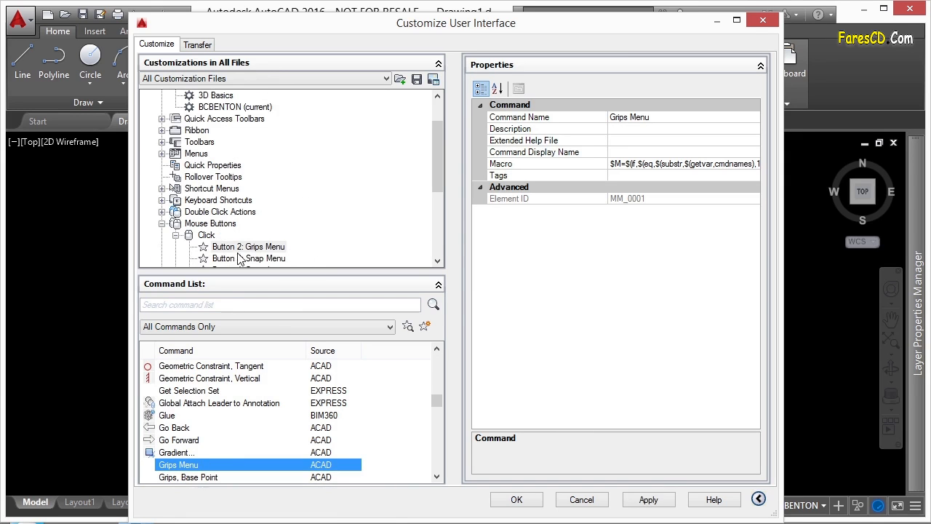
- Collapse the Click node and examine the button assignments under Shift+Click, Ctrl+Click and Ctrl+Shift+Click
{"action": "left_click_drag", "start_coordinate": [438, 160], "coordinate": [440, 197]}
{"action": "left_click", "coordinate": [176, 142]}
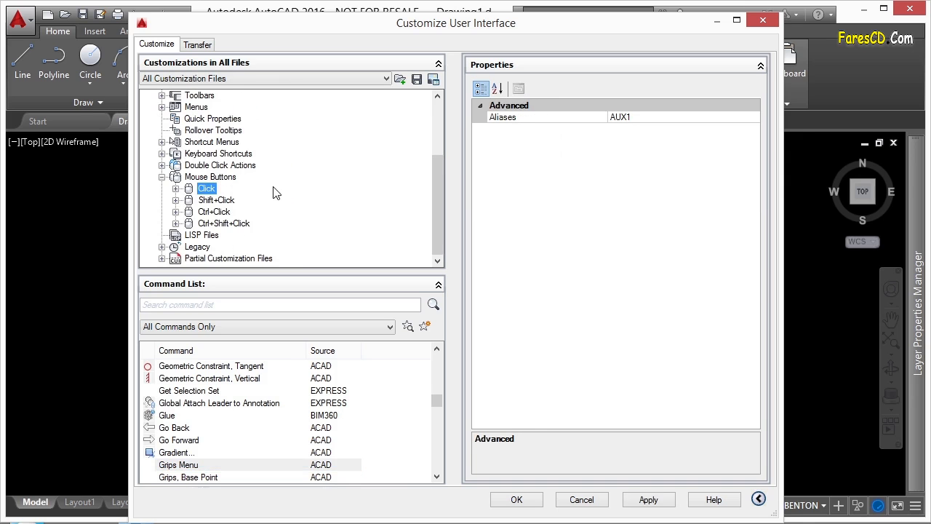
{"action": "left_click", "coordinate": [175, 200]}
{"action": "scroll", "coordinate": [231, 208], "scroll_direction": "down", "scroll_amount": 1}
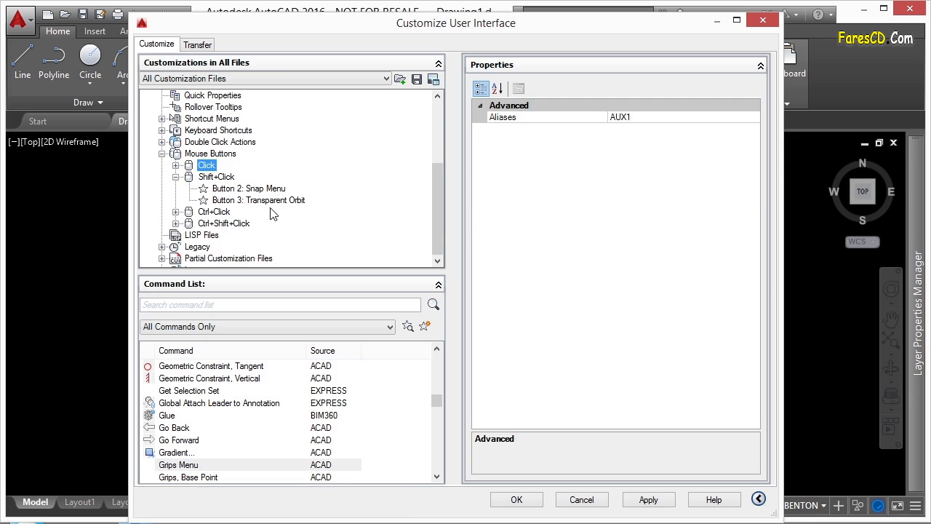
{"action": "left_click", "coordinate": [176, 211]}
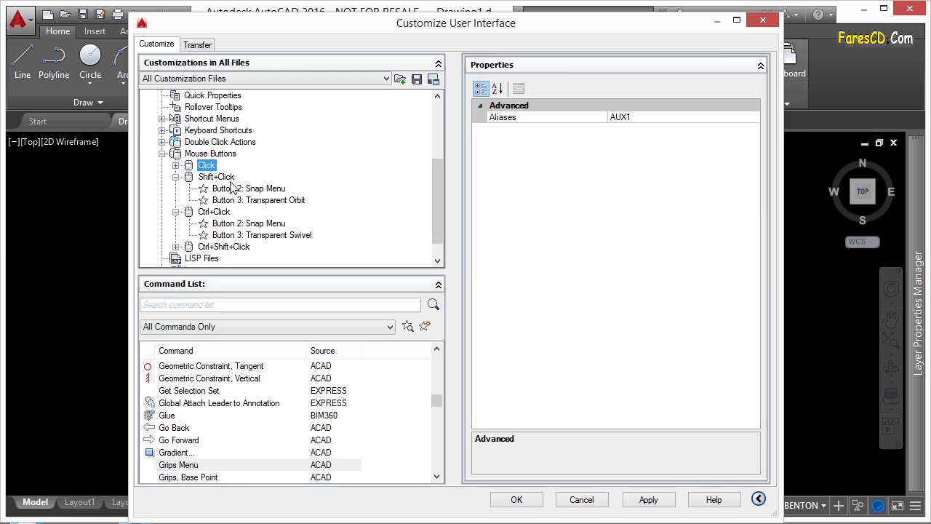
{"action": "left_click", "coordinate": [176, 246]}
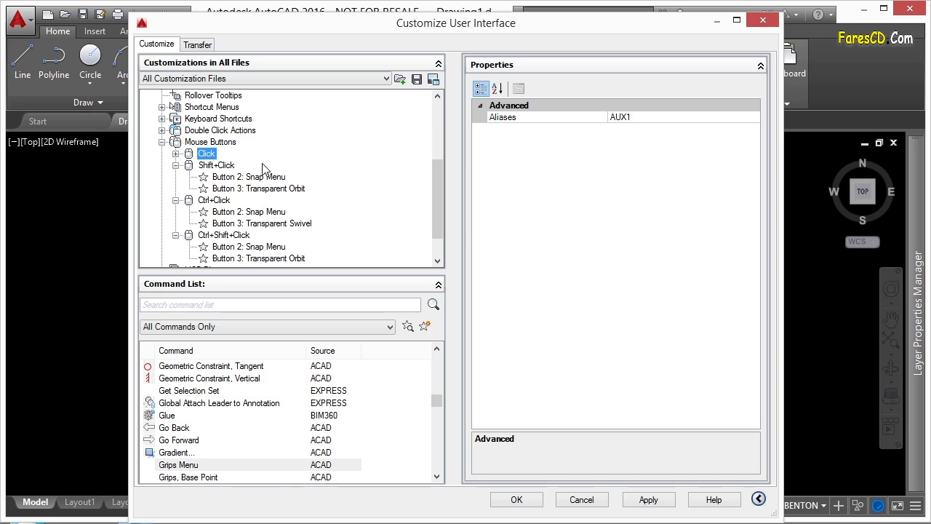
{"action": "left_click_drag", "start_coordinate": [439, 193], "coordinate": [439, 200]}
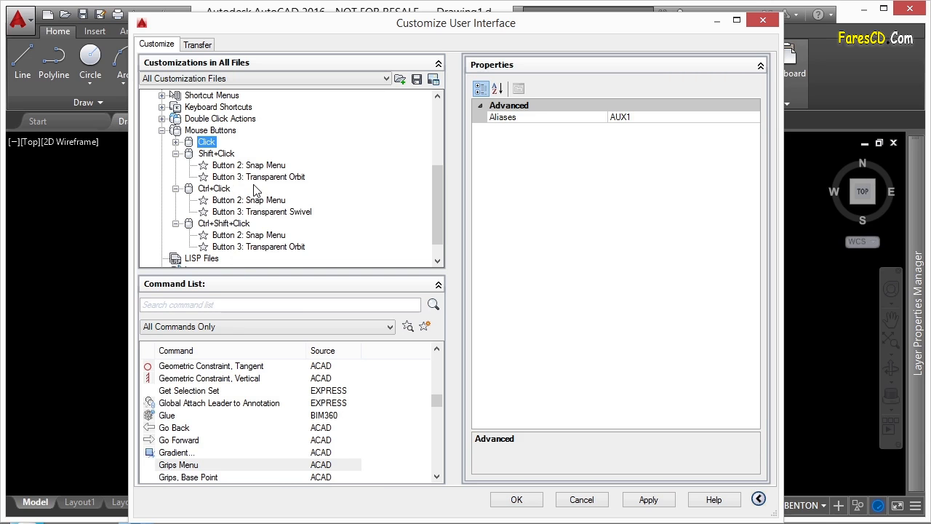
- Add a new button under Shift+Click, delete it again, and close the customization editor without saving changes
{"action": "right_click", "coordinate": [225, 156]}
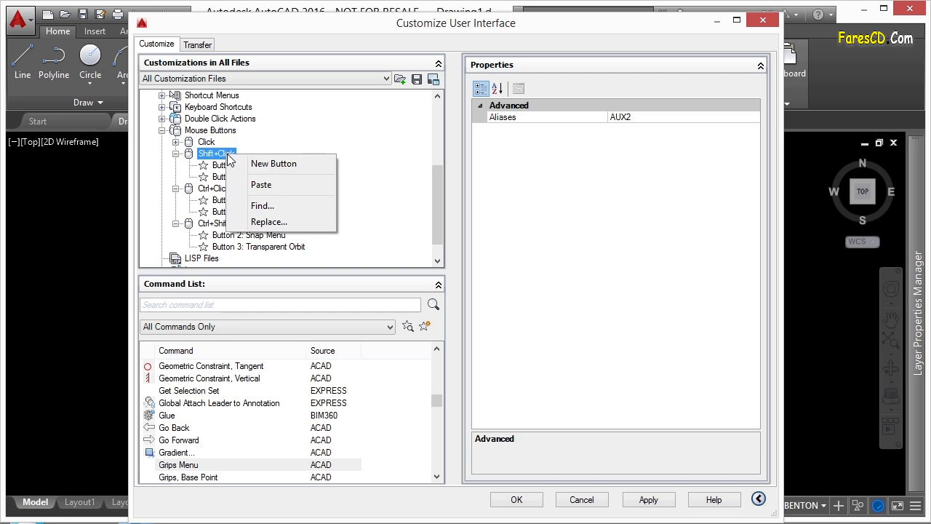
{"action": "left_click", "coordinate": [253, 165]}
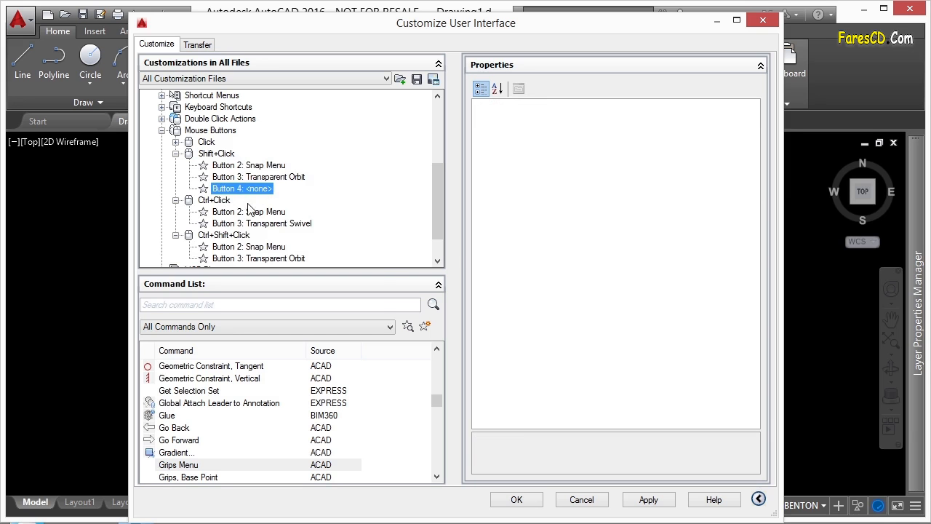
{"action": "right_click", "coordinate": [248, 188]}
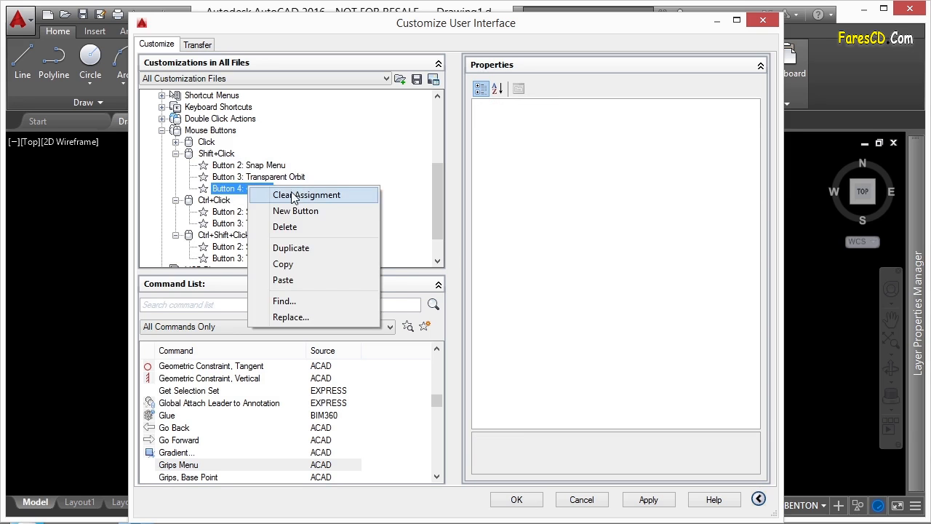
{"action": "left_click", "coordinate": [277, 195]}
{"action": "right_click", "coordinate": [256, 189]}
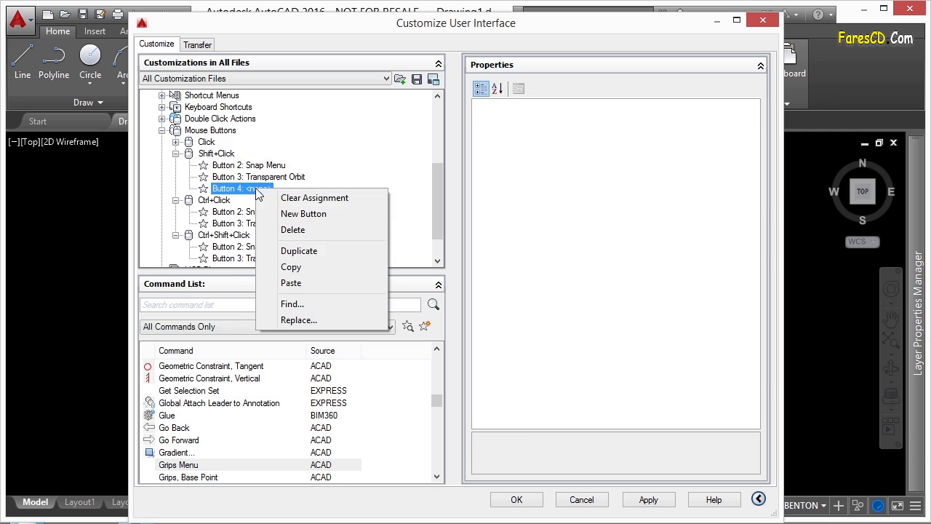
{"action": "left_click", "coordinate": [292, 230]}
{"action": "left_click", "coordinate": [461, 307]}
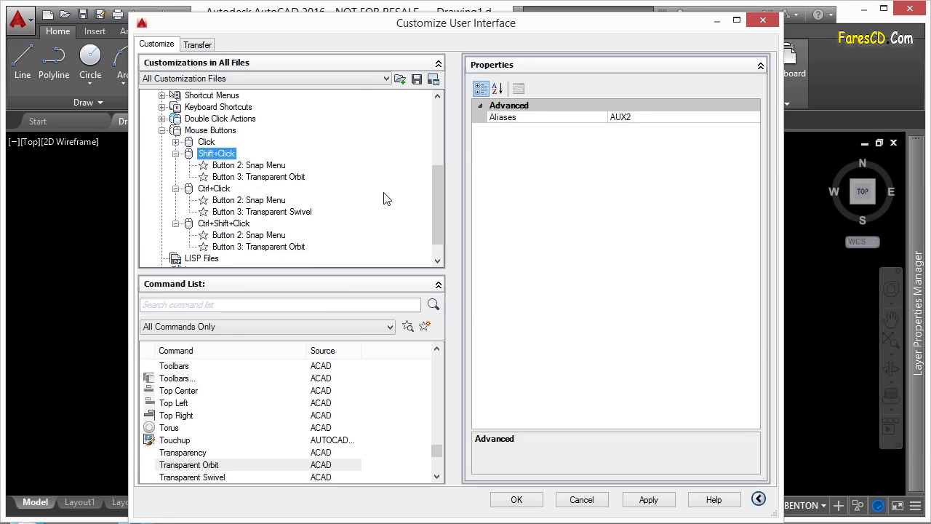
{"action": "left_click", "coordinate": [582, 500]}
- Set the MBUTTONPAN system variable to 0
{"action": "mouse_move", "coordinate": [561, 260]}
{"action": "middle_mouse_down"}
{"action": "mouse_move", "coordinate": [395, 265]}
{"action": "mouse_move", "coordinate": [500, 260]}
{"action": "middle_mouse_up"}
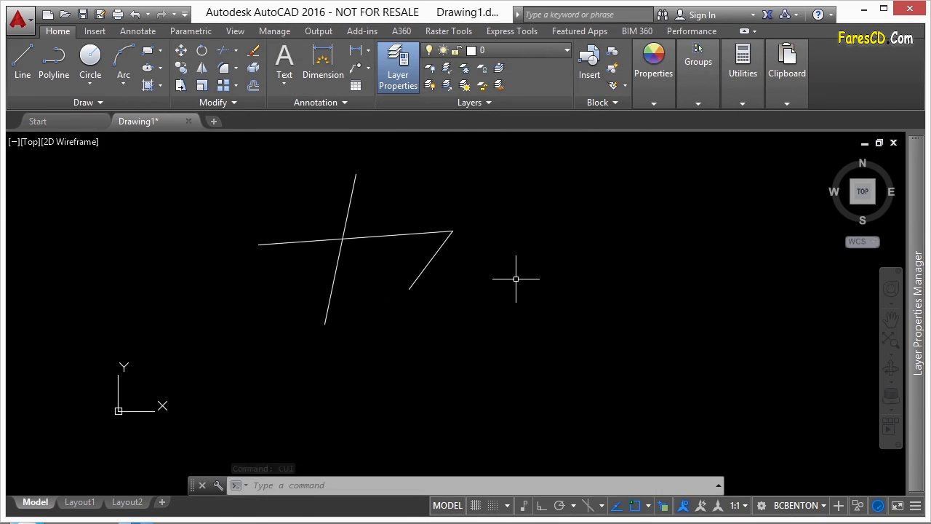
{"action": "type", "text": "mbutton"}
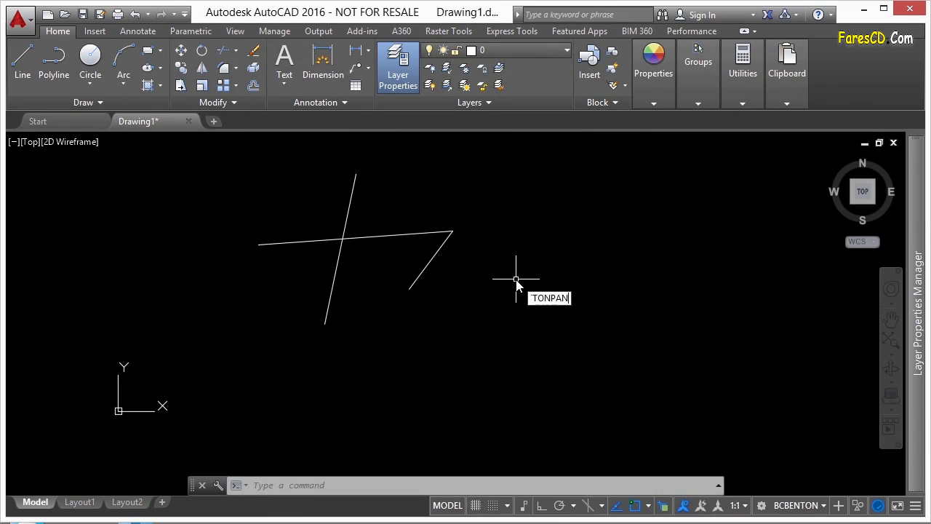
{"action": "key", "text": "Return"}
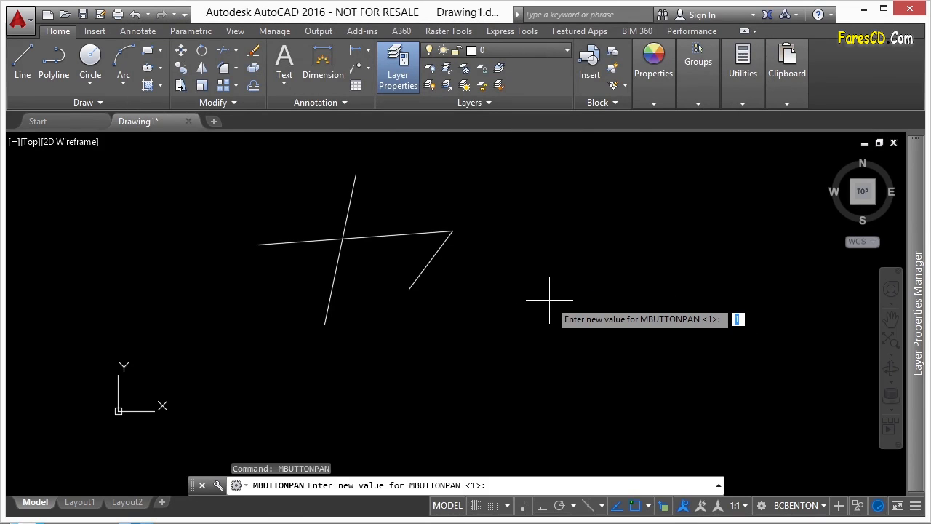
{"action": "type", "text": "0"}
{"action": "key", "text": "Return"}
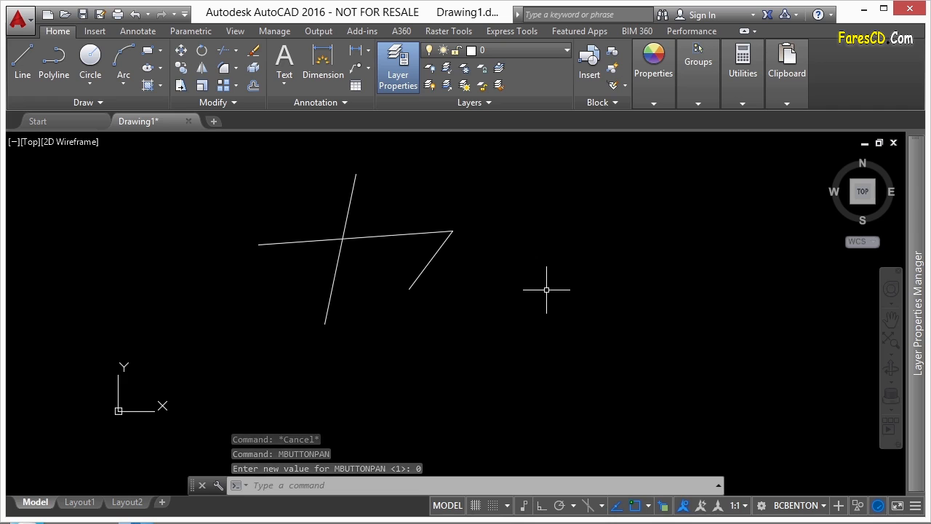
- View the object snap menu assigned to the mouse wheel button, including its 3D Osnap options, then dismiss it
{"action": "middle_click", "coordinate": [546, 289]}
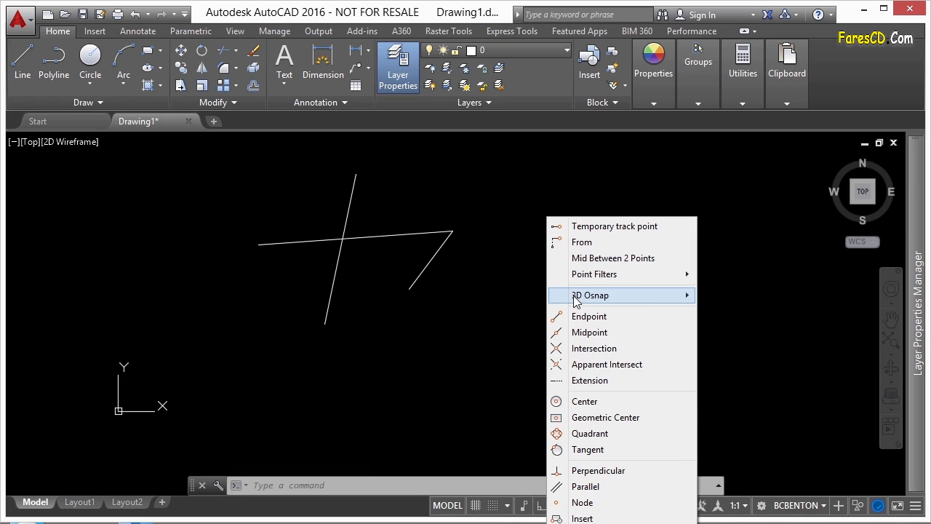
{"action": "mouse_move", "coordinate": [574, 302]}
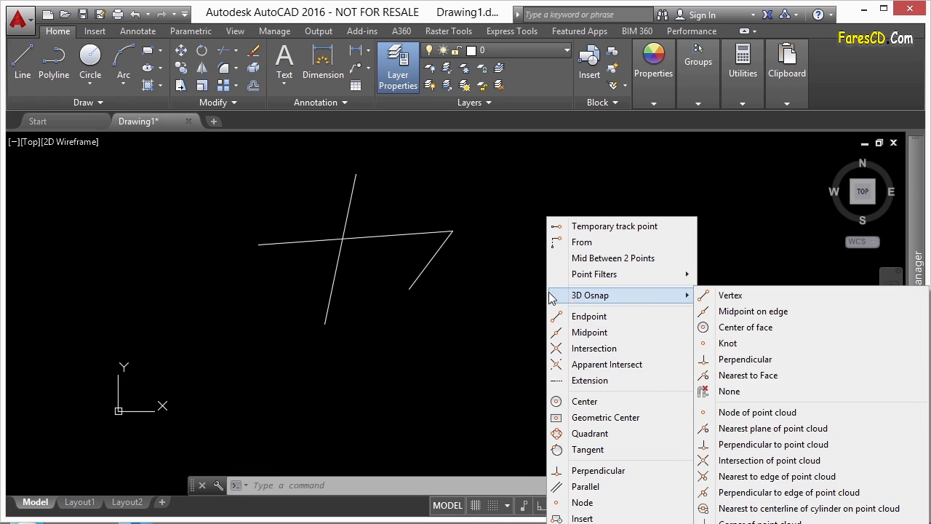
{"action": "key", "text": "Escape"}
{"action": "key", "text": "Escape"}
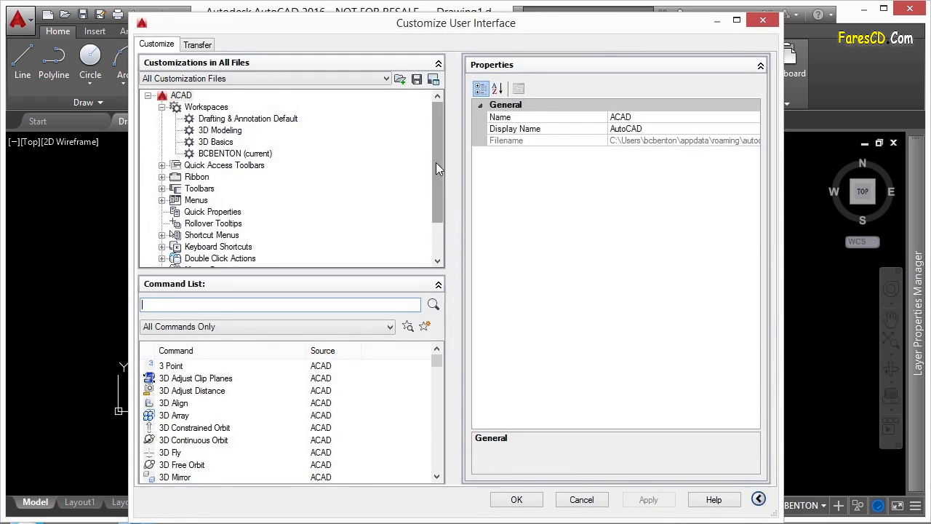
- Reopen the Customize User Interface editor, examine the properties of Button 3: Snap Menu under Click, and close without saving
{"action": "left_click_drag", "start_coordinate": [437, 162], "coordinate": [440, 195]}
{"action": "left_click", "coordinate": [161, 223]}
{"action": "left_click", "coordinate": [176, 223]}
{"action": "left_click", "coordinate": [264, 179]}
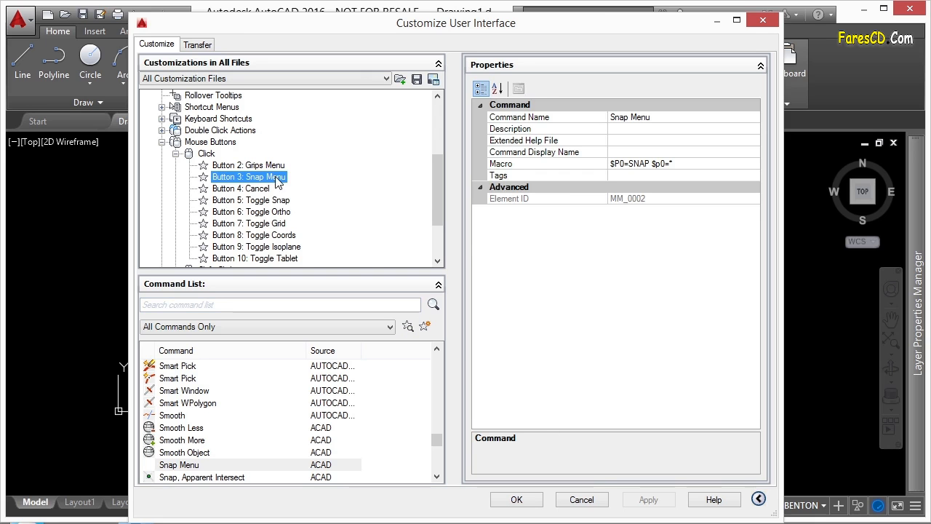
{"action": "left_click", "coordinate": [572, 502]}
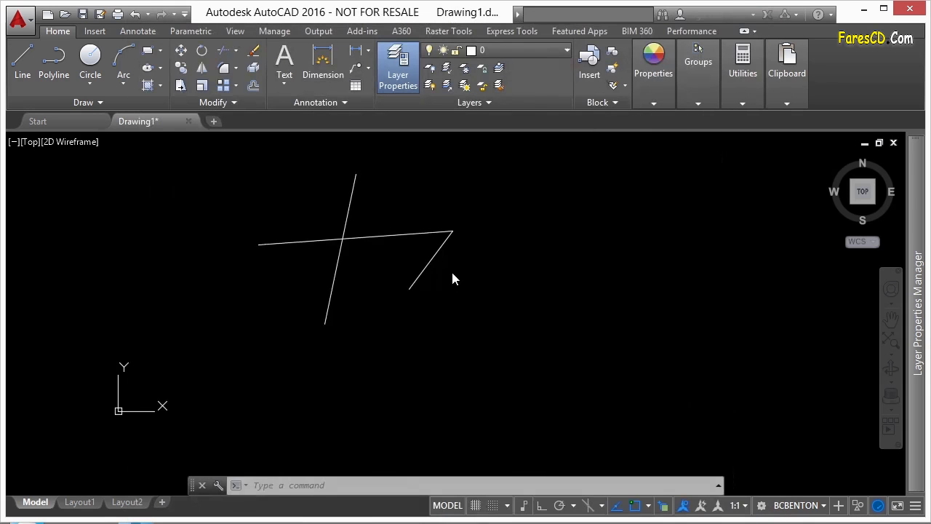
{"action": "left_click", "coordinate": [507, 292]}
{"action": "left_click", "coordinate": [511, 266]}
{"action": "type", "text": "m"}
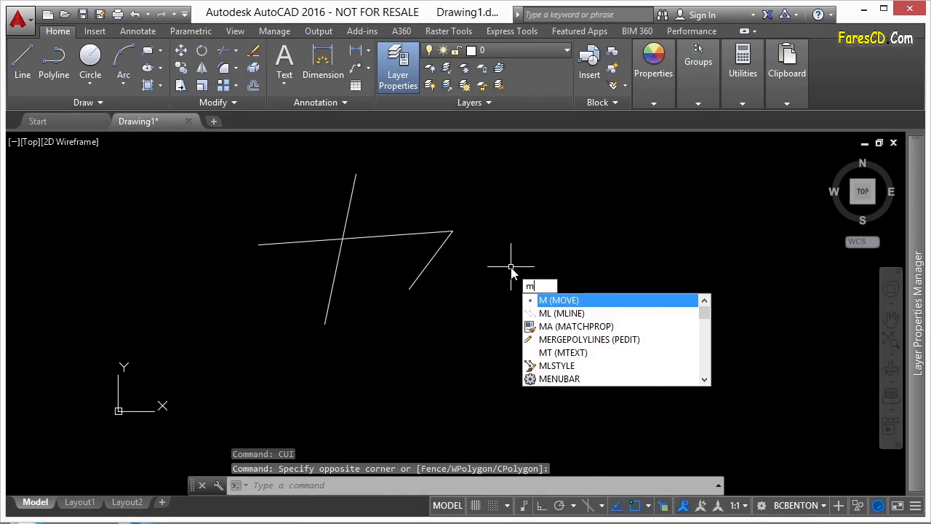
{"action": "left_click", "coordinate": [511, 267]}
{"action": "type", "text": "b"}
{"action": "key", "text": "Escape"}
{"action": "key", "text": "Escape"}
{"action": "key", "text": "Escape"}
- Set the MBUTTONPAN system variable to 1
{"action": "type", "text": "mbutt"}
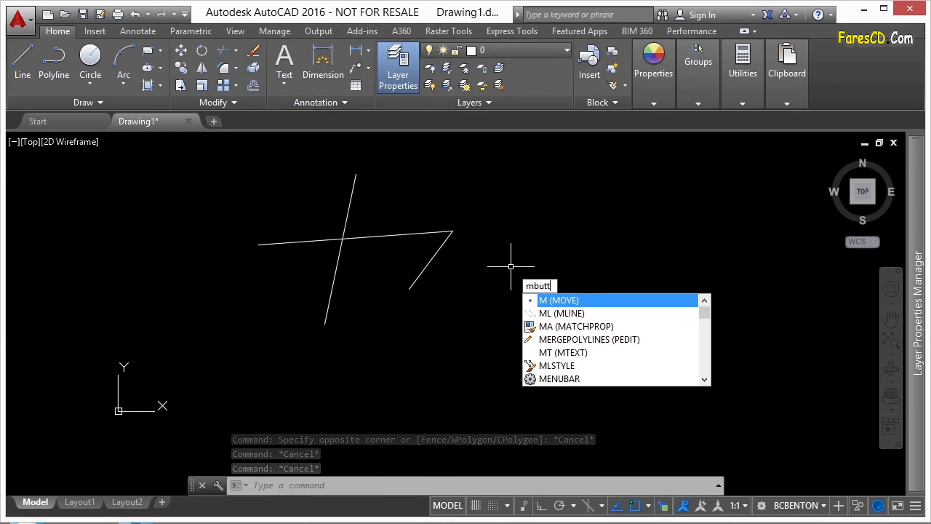
{"action": "key", "text": "Return"}
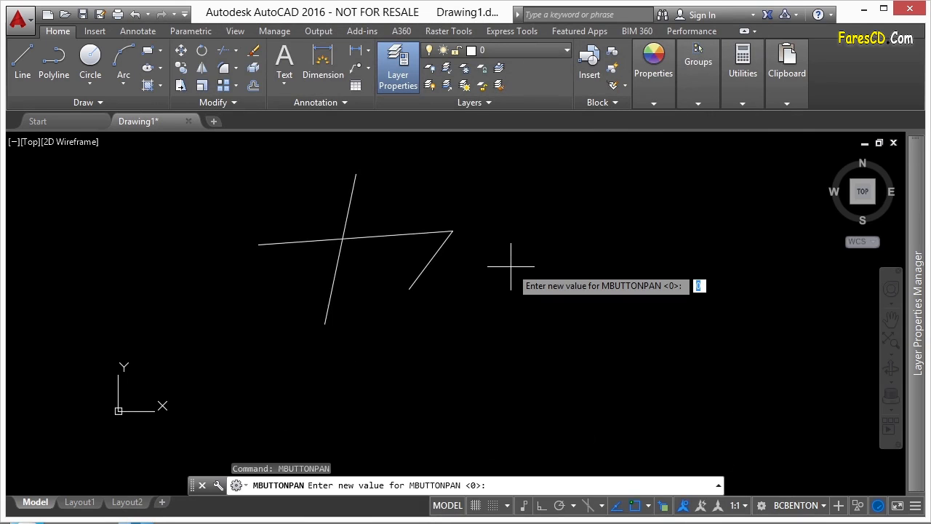
{"action": "type", "text": "1"}
{"action": "key", "text": "Return"}
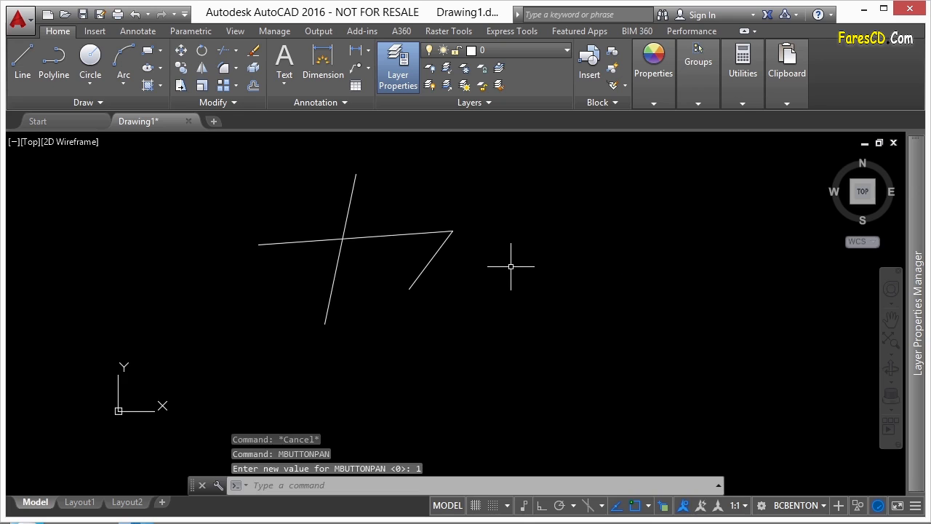